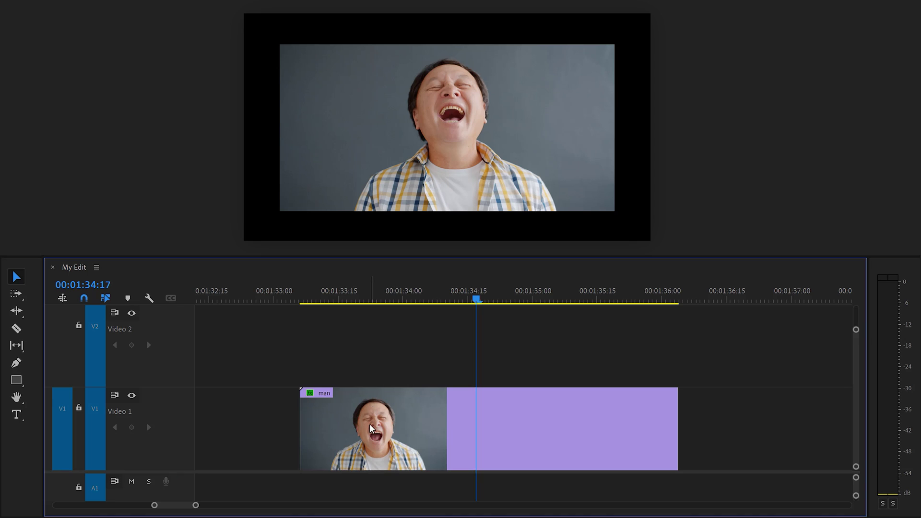
- Copy the man clip to Video 2 and make the lower copy a 124.1-scaled background with Gaussian Blur 86.8
left_click_drag(370, 420, 371, 353)
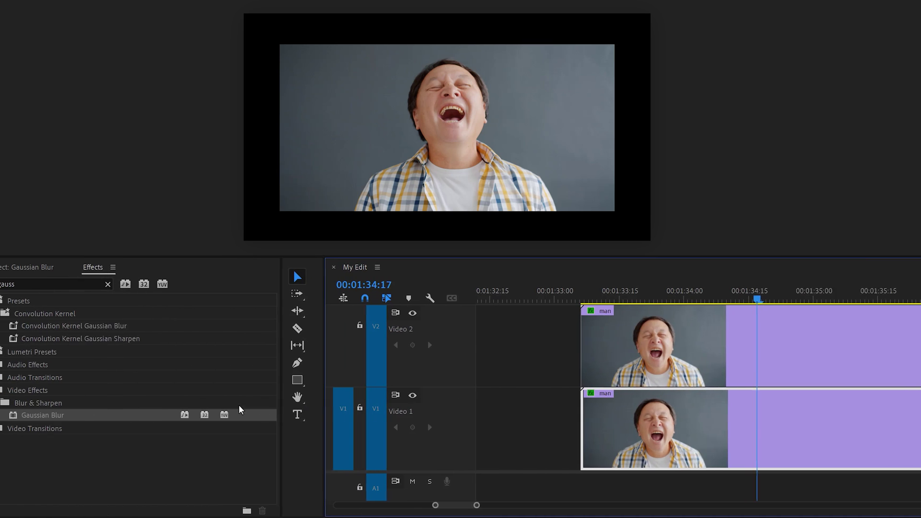
left_click_drag(87, 416, 379, 435)
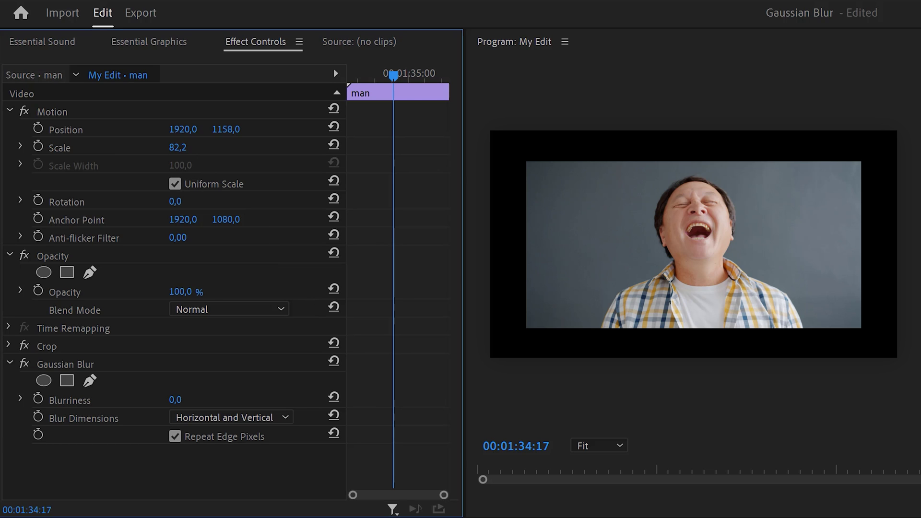
left_click_drag(178, 147, 197, 147)
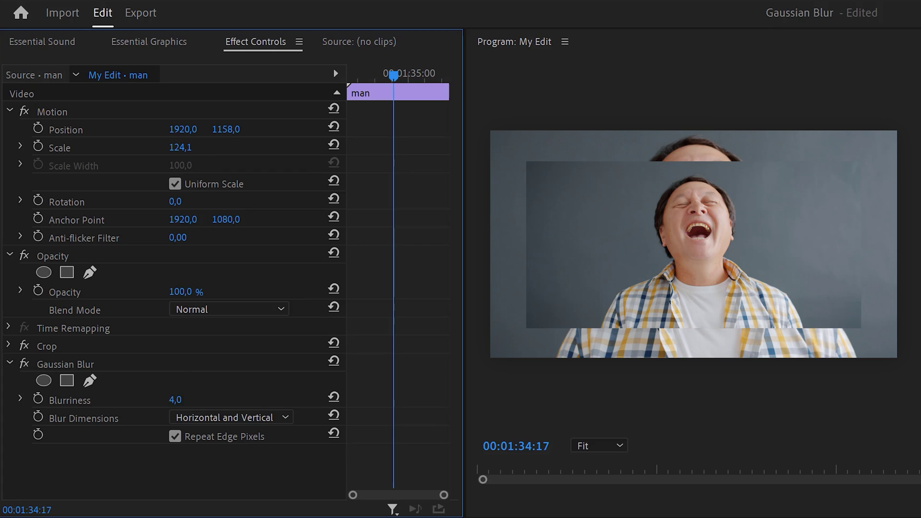
left_click_drag(175, 400, 197, 400)
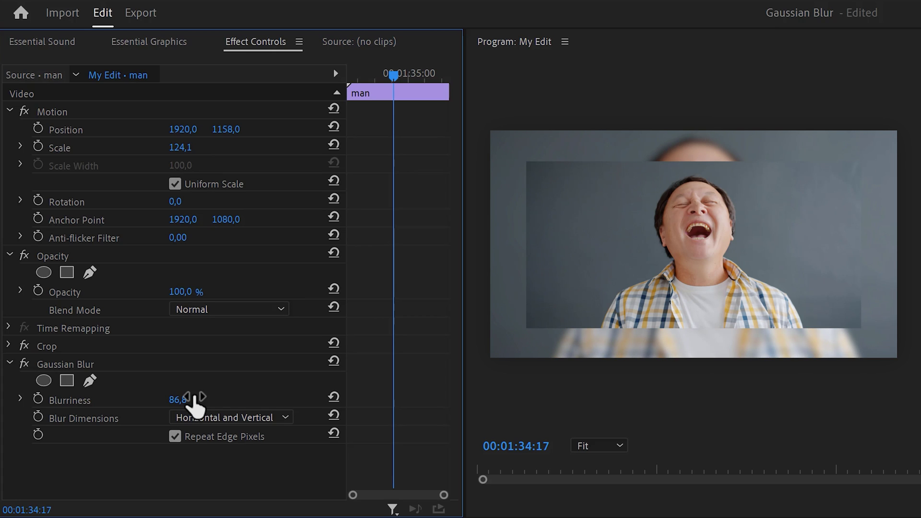
- Lower the blurred background's Lumetri exposure and give the front man clip a Drop Shadow with softness 372
left_click(390, 43)
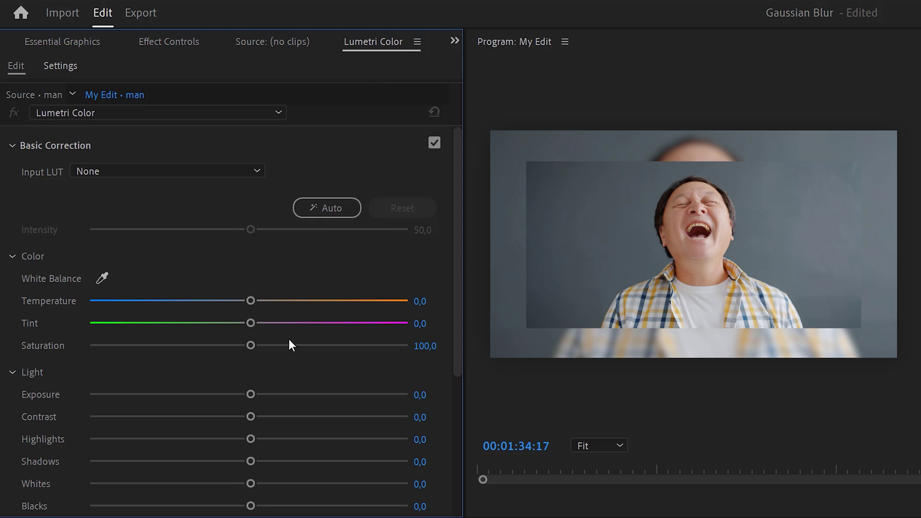
left_click_drag(251, 394, 232, 394)
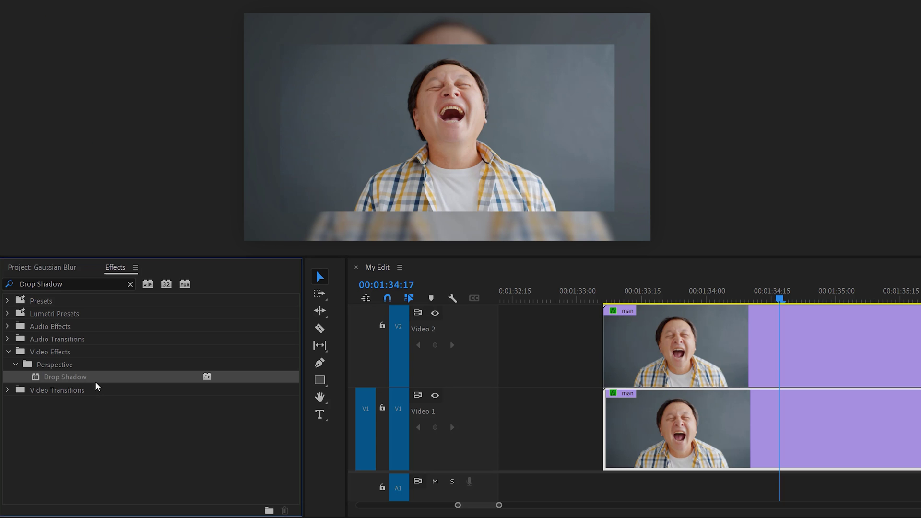
left_click_drag(97, 387, 373, 350)
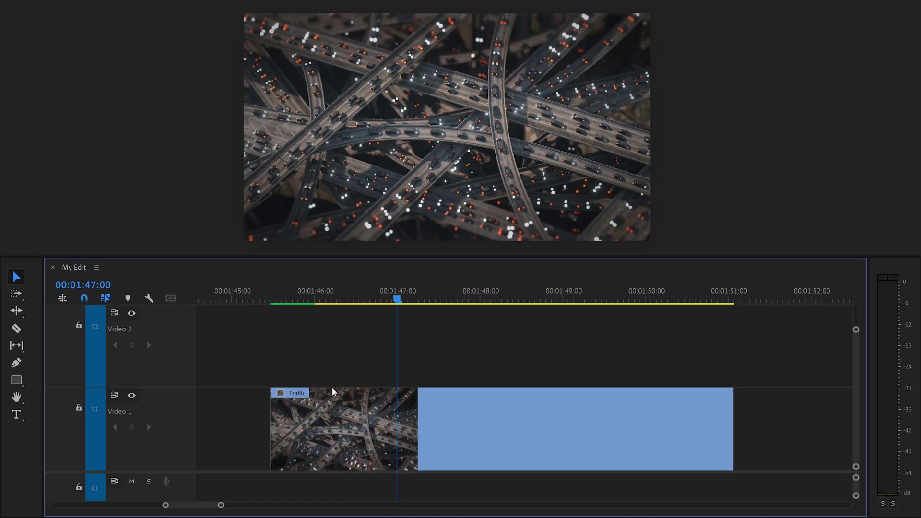
- Copy the Traffic clip onto Video 2 and apply Gaussian Blur to the upper copy
left_click(331, 410)
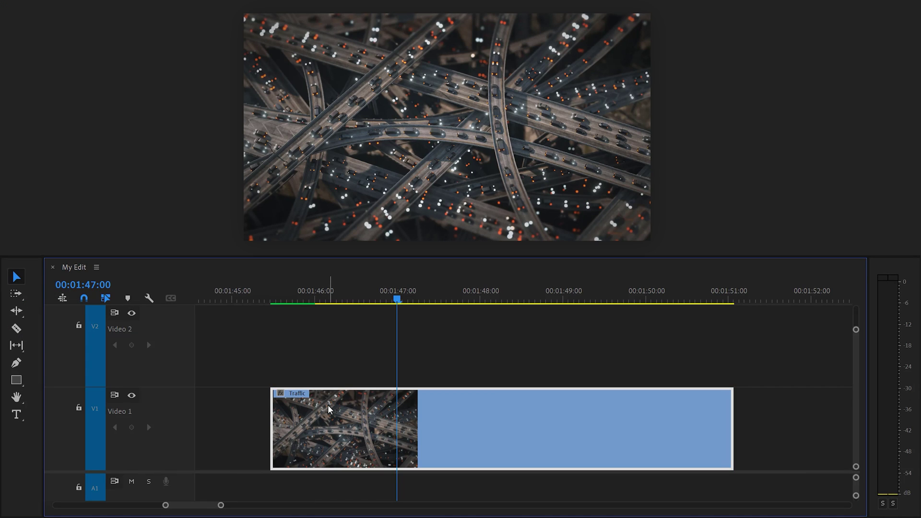
left_click_drag(330, 410, 336, 362)
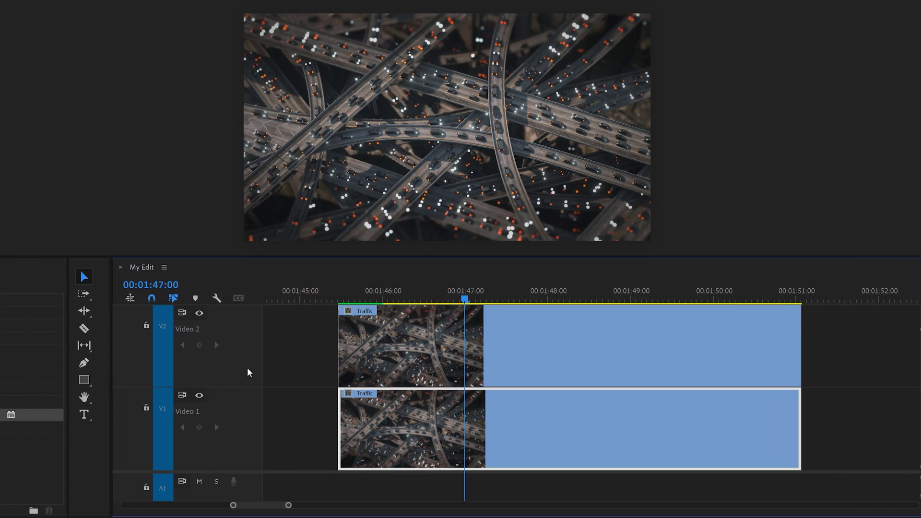
left_click_drag(15, 415, 528, 344)
left_click_drag(433, 344, 494, 350)
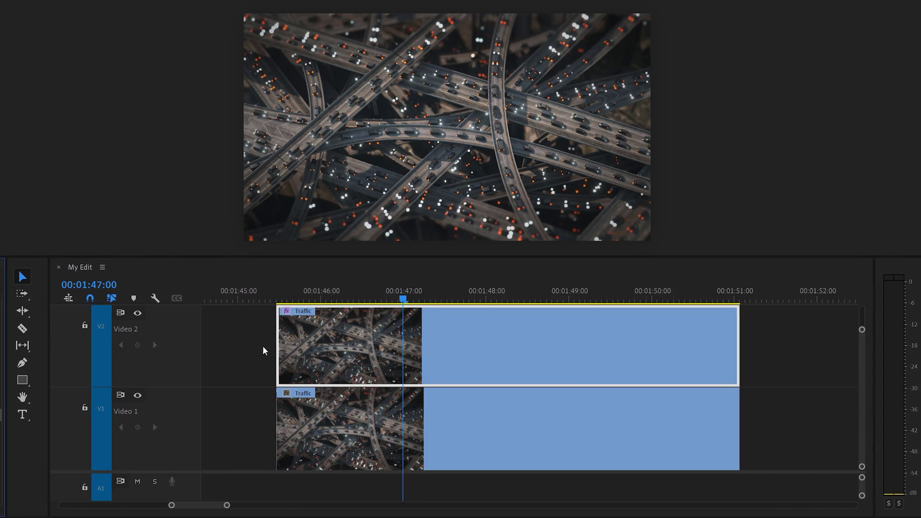
- Search for the Crop effect and apply it to the upper Traffic copy
left_click(130, 284)
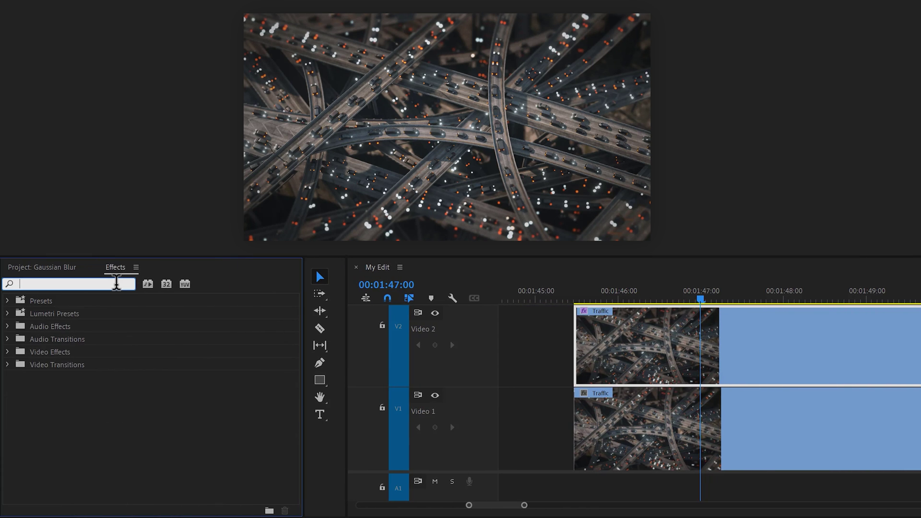
type("crop")
left_click_drag(57, 377, 673, 350)
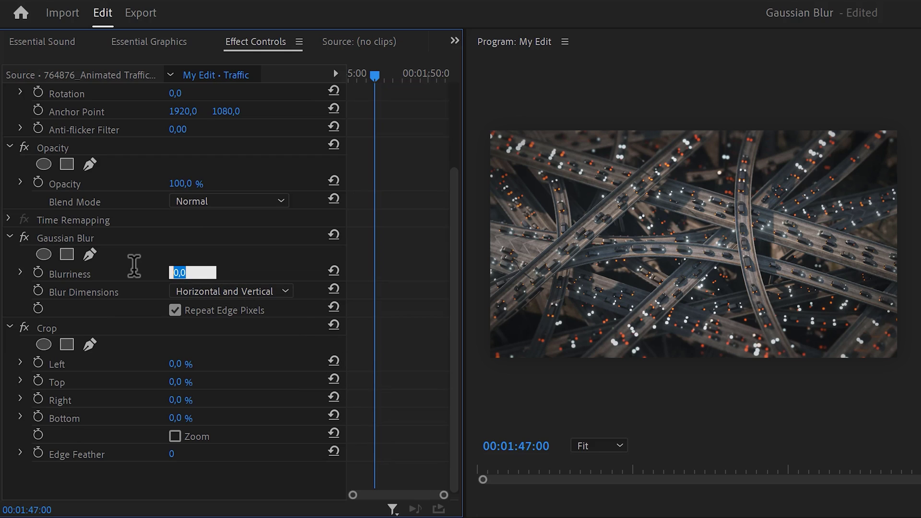
- Set the upper Traffic copy's Blurriness to 150 and Crop Top and Bottom to 35%
key("Return")
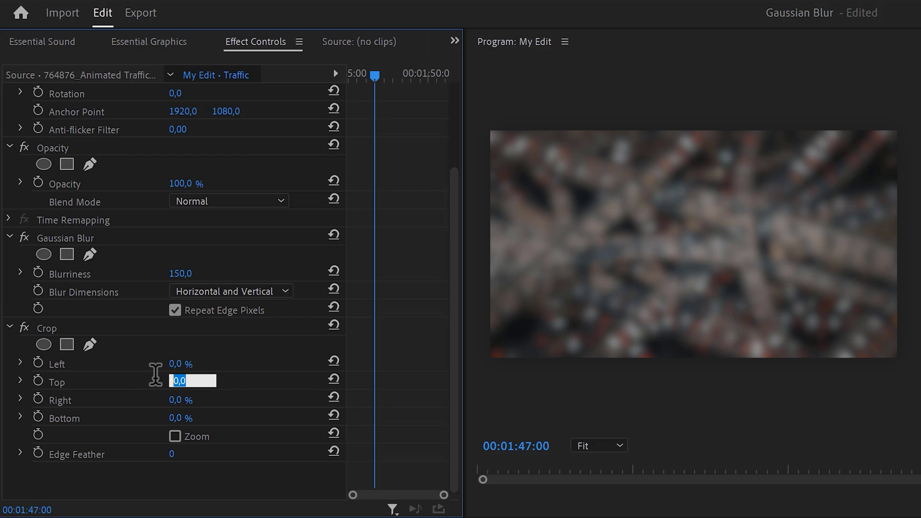
key("Tab")
key("Tab")
type("35")
key("Return")
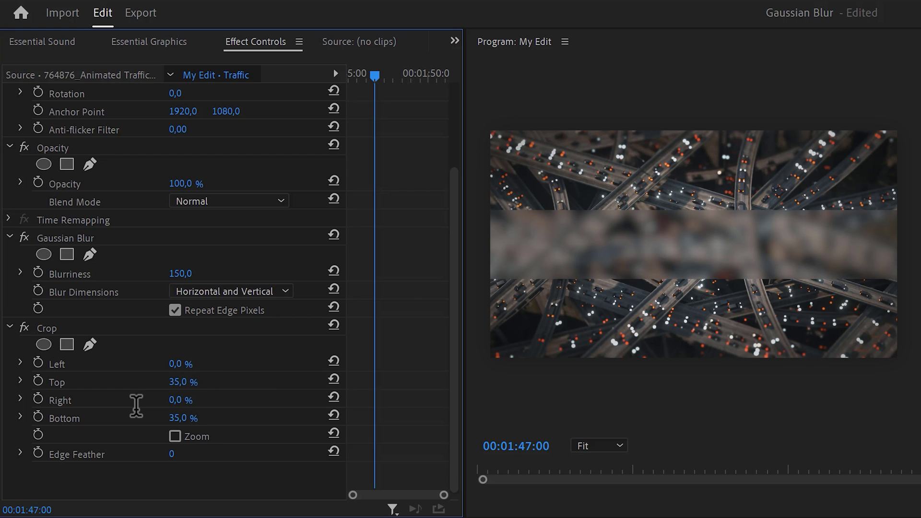
- Keyframe Crop Top and Bottom, setting both to 50% at 01:46:06
left_click(37, 417)
left_click_drag(357, 75, 358, 75)
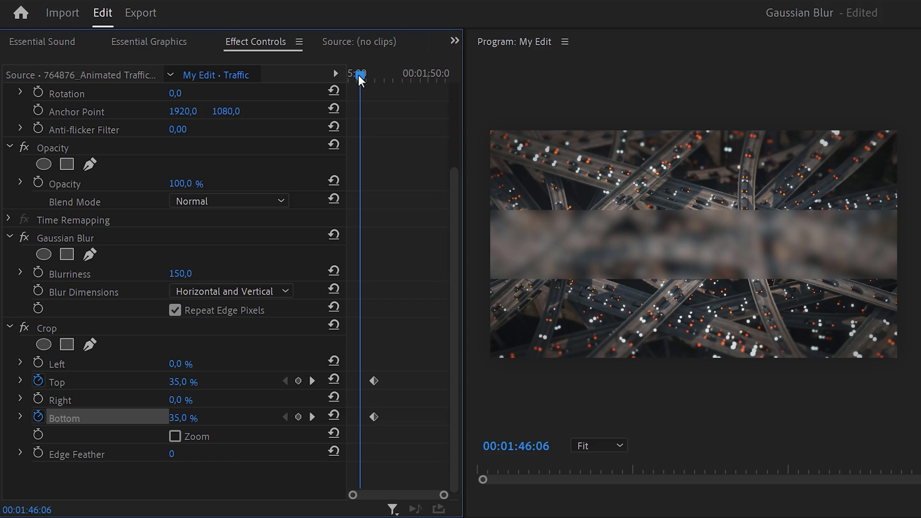
left_click(178, 382)
type("50")
key("Tab")
key("Tab")
type("50")
key("Return")
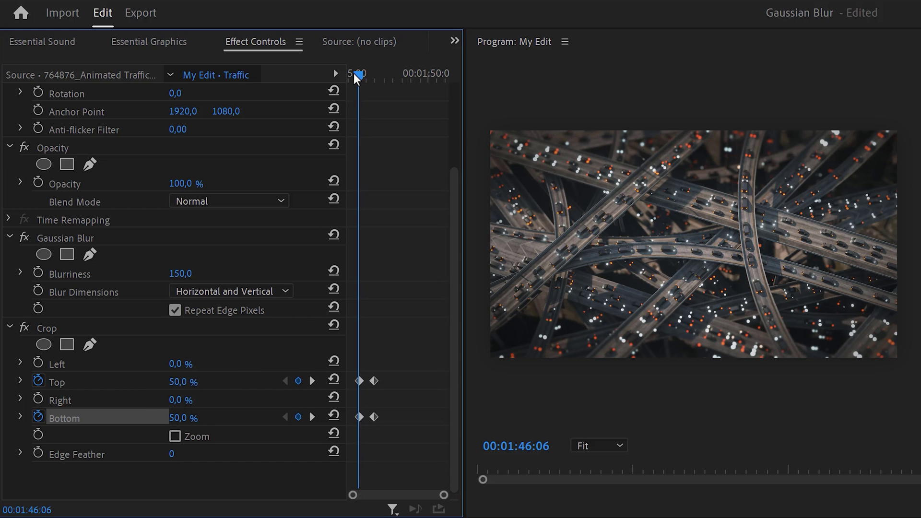
- Ease the final Crop Top and Bottom keyframes, then copy the animated Crop effect
left_click_drag(354, 72, 370, 81)
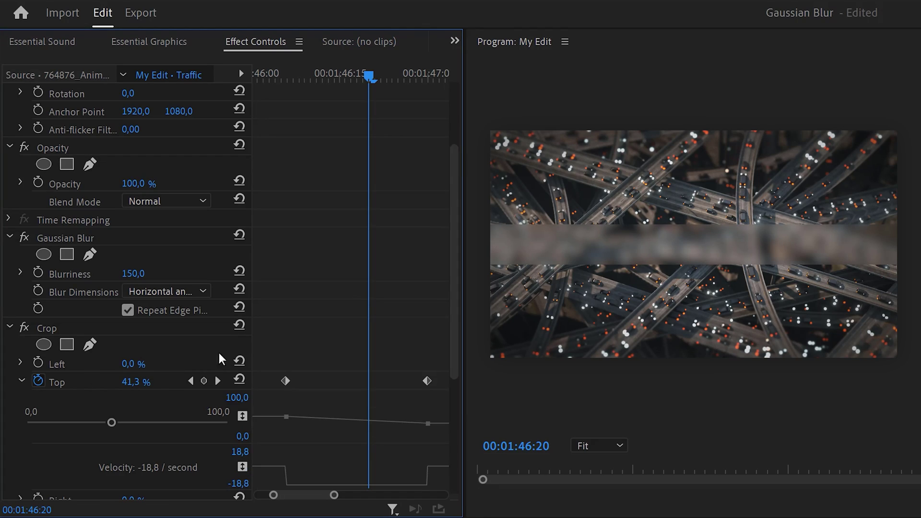
left_click_drag(453, 309, 456, 414)
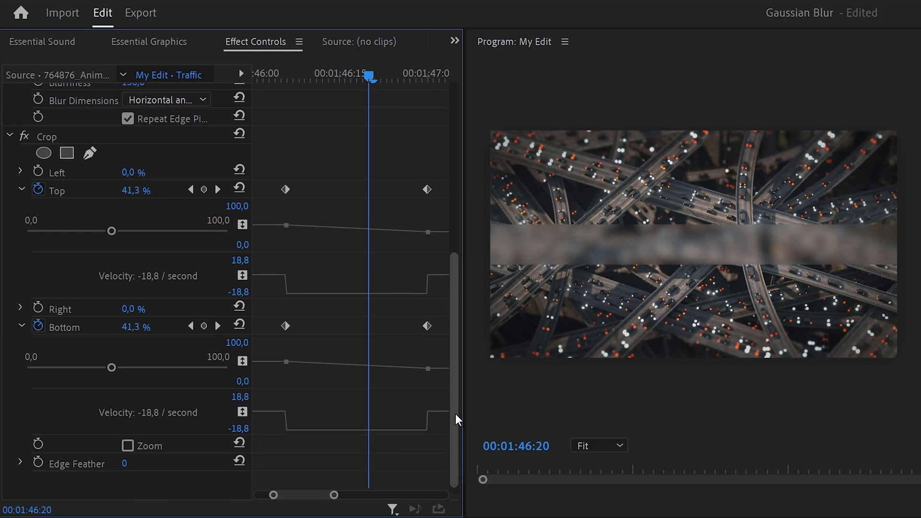
left_click(426, 190)
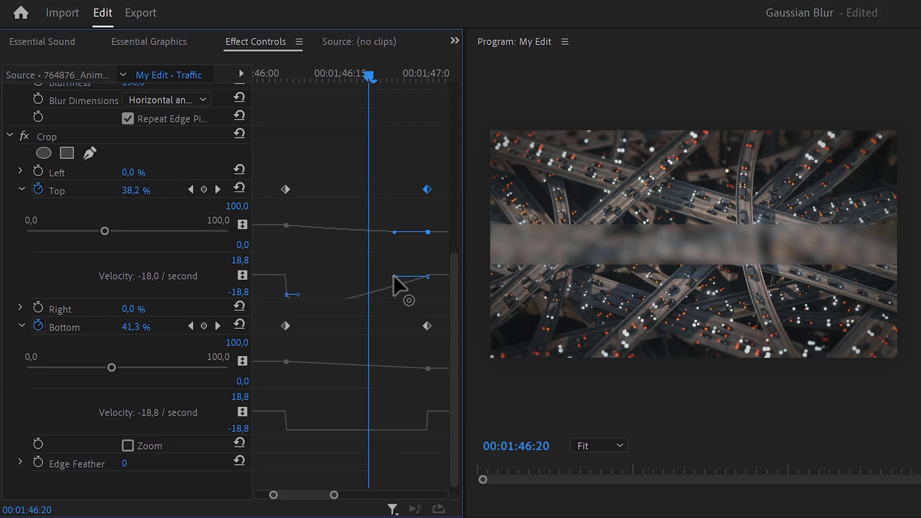
left_click_drag(386, 274, 385, 274)
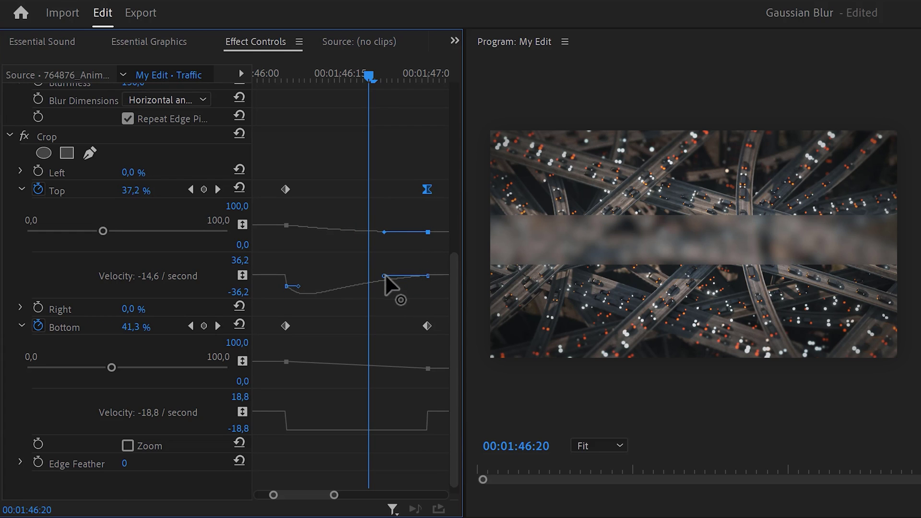
left_click(425, 326)
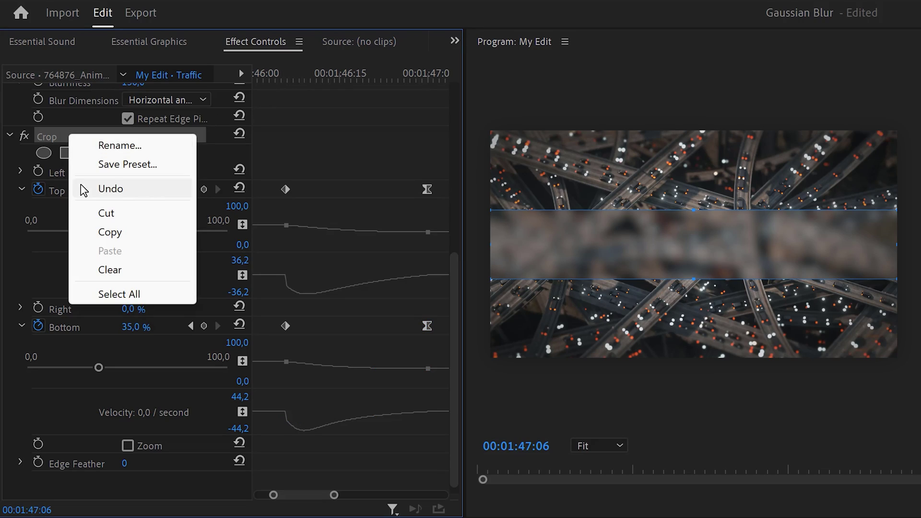
left_click(89, 236)
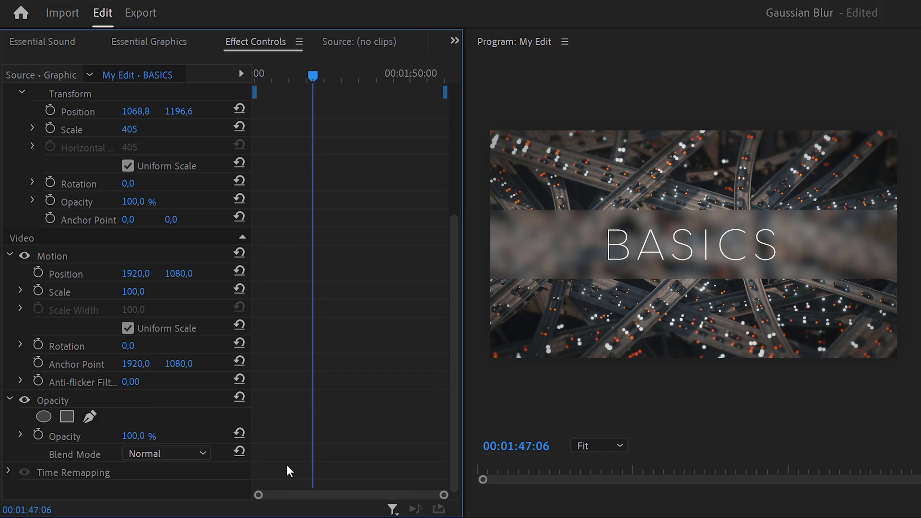
- Paste the copied animated Crop effect onto the BASICS title with Ctrl+V
key("ctrl+v")
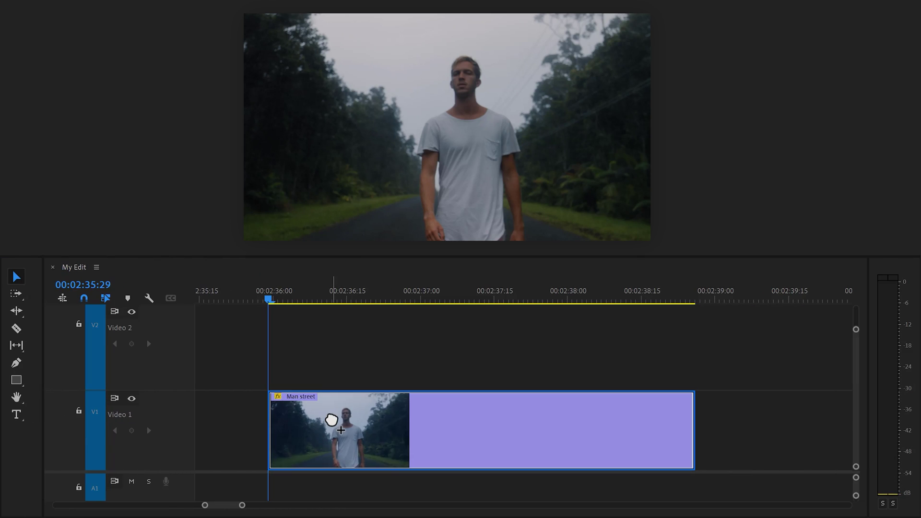
- Apply Gaussian Blur to the Man street clip and draw a pen mask around the man's head
left_click_drag(329, 421, 329, 422)
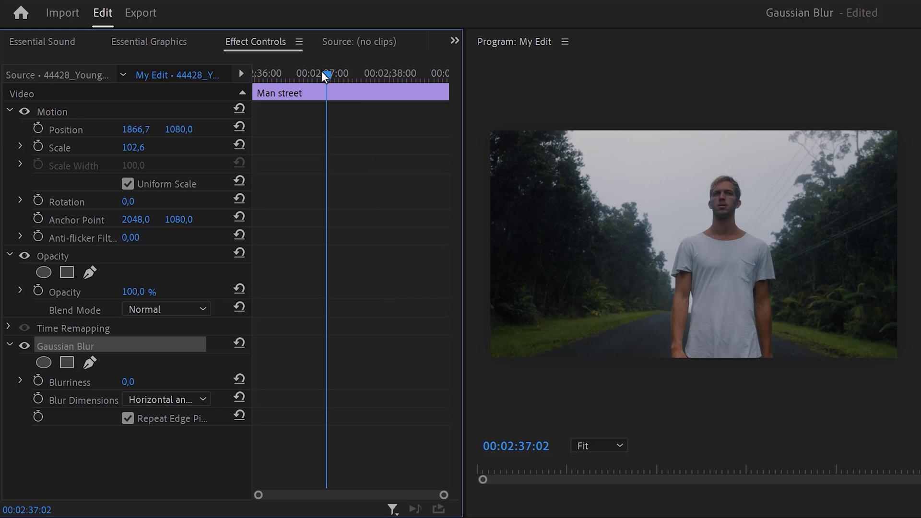
left_click_drag(324, 74, 254, 74)
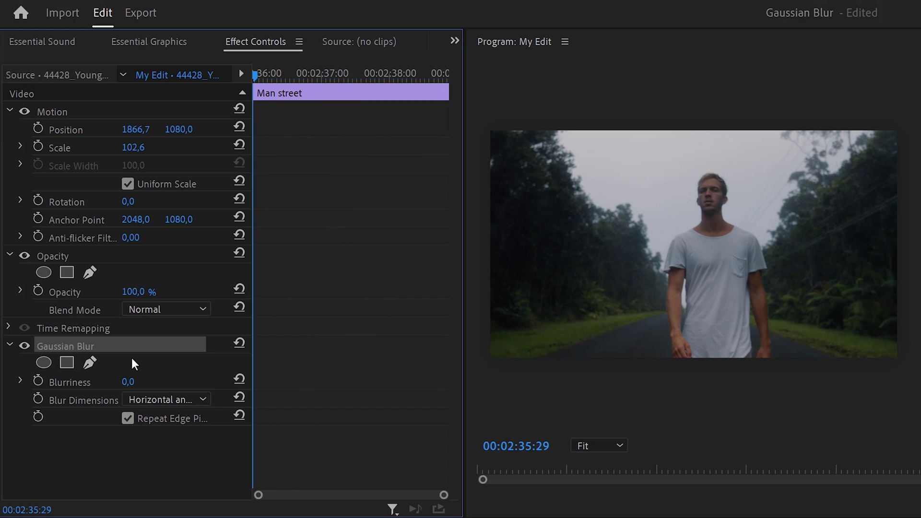
left_click(90, 362)
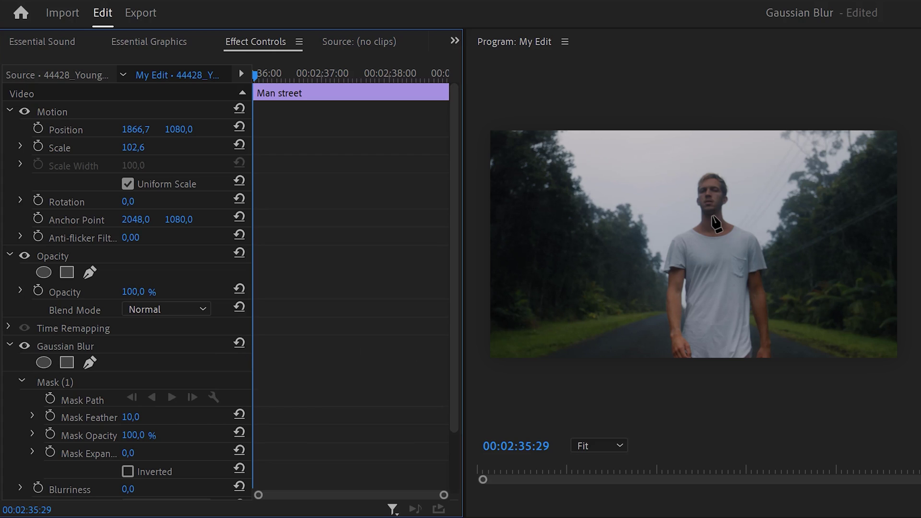
left_click(712, 216)
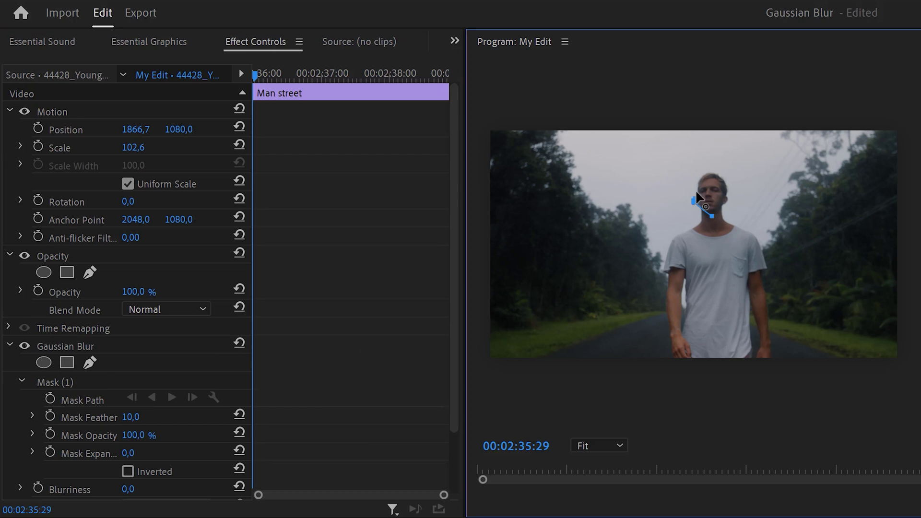
left_click_drag(701, 169, 706, 171)
left_click(709, 216)
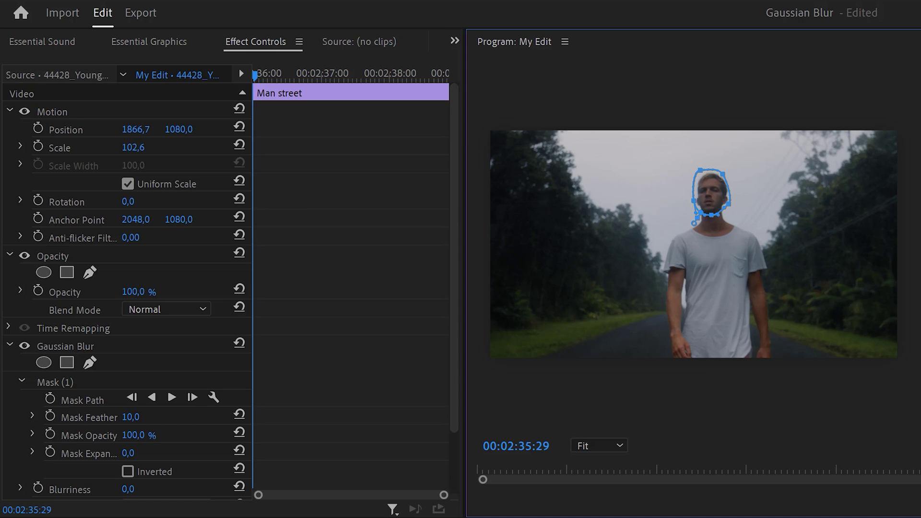
- Track the head mask forward and raise Blurriness to 161
left_click(214, 397)
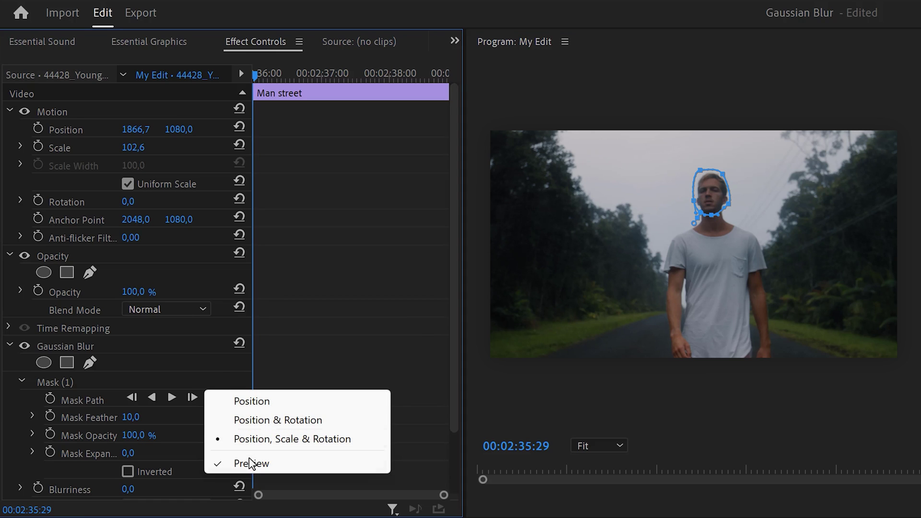
left_click(247, 464)
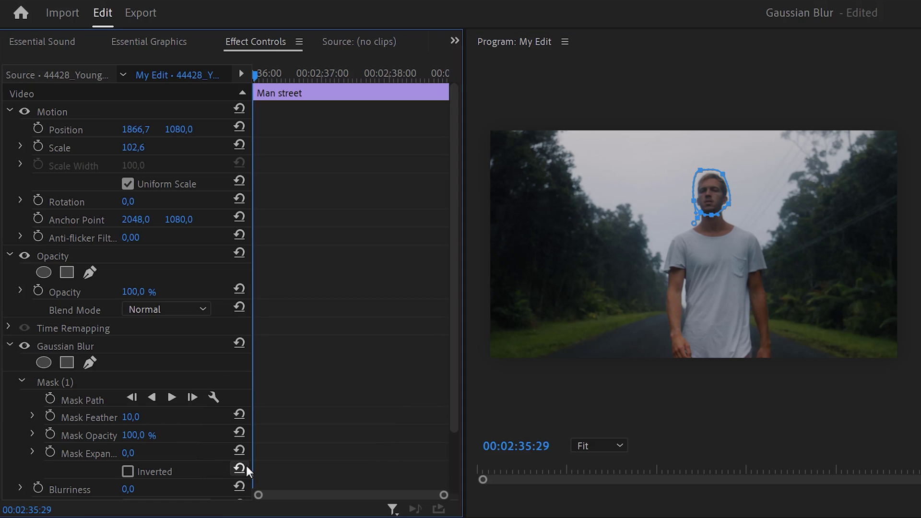
left_click(172, 397)
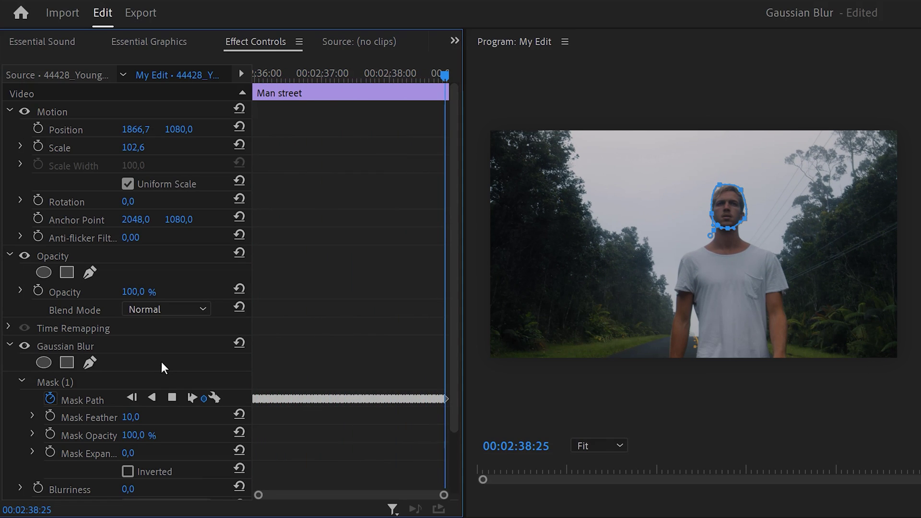
left_click_drag(455, 267, 455, 326)
left_click_drag(130, 418, 137, 367)
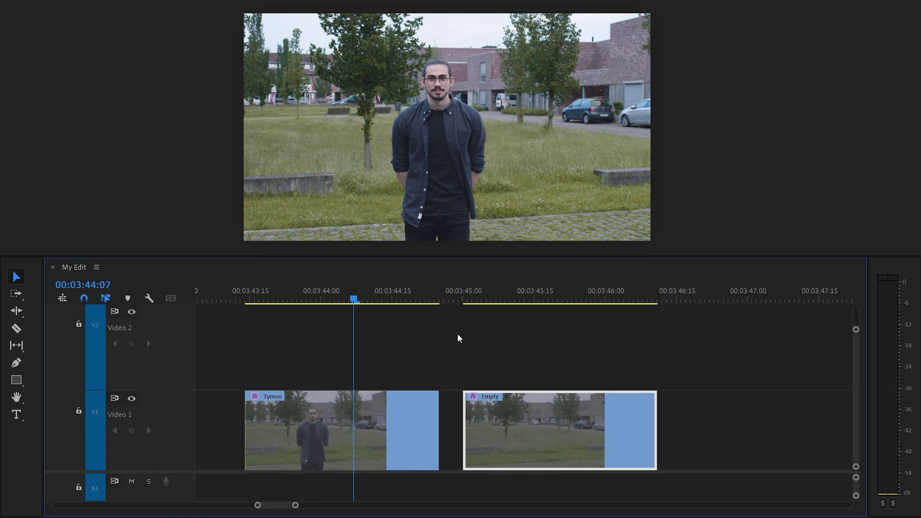
- Preview the next shot and stack the Tymon clip on Video 2 above the Empty clip
left_click(546, 300)
key("space")
left_click_drag(563, 300, 495, 300)
left_click(349, 422)
left_click_drag(350, 422, 558, 349)
scroll(560, 350, "up", 5)
scroll(687, 356, "up", 1)
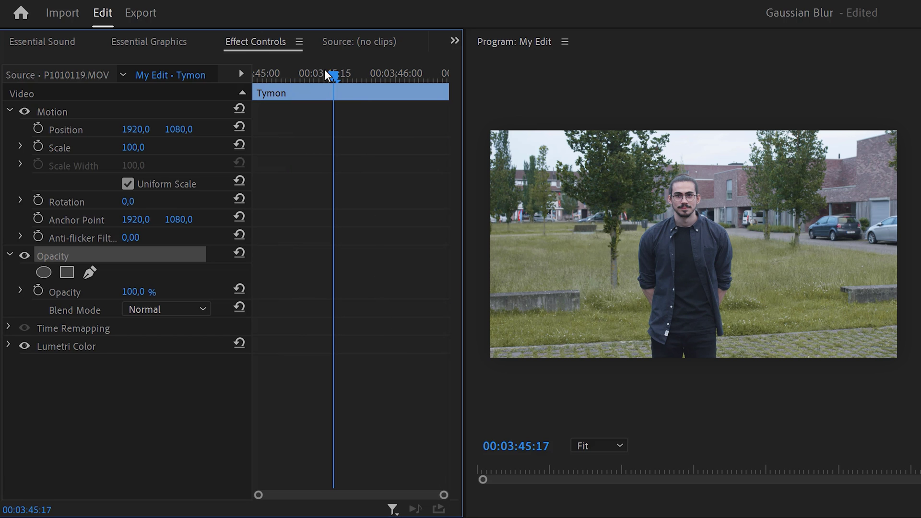
- Trace a forward-tracked opacity mask around the man on Tymon, then add Gaussian Blur to Empty
left_click_drag(330, 74, 249, 76)
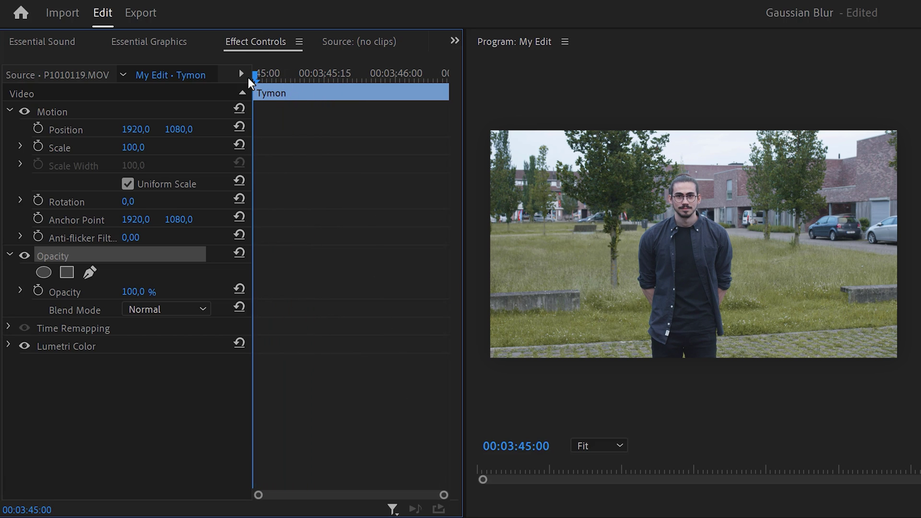
left_click(89, 273)
left_click(653, 358)
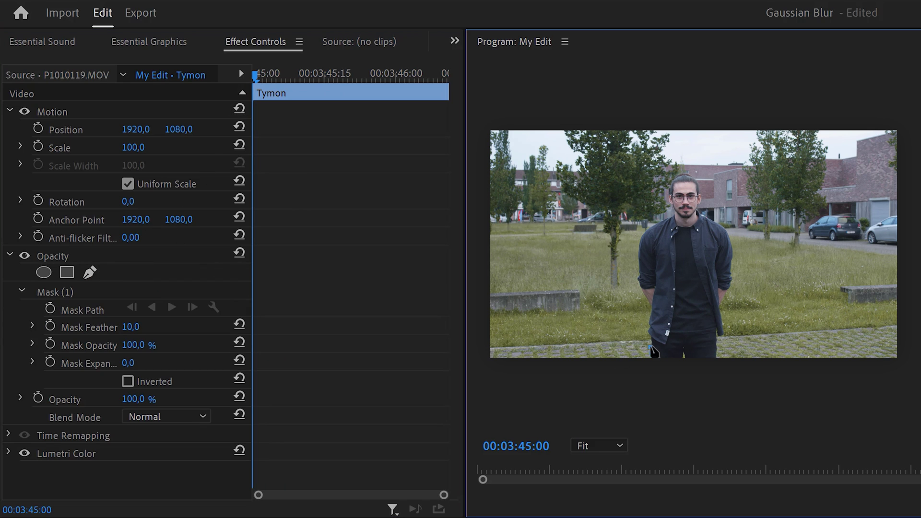
mouse_move(653, 353)
left_mouse_down()
mouse_move(653, 308)
mouse_move(639, 263)
mouse_move(650, 226)
mouse_move(677, 213)
mouse_move(670, 187)
mouse_move(684, 175)
mouse_move(733, 257)
mouse_move(725, 292)
left_mouse_up()
left_click_drag(720, 343, 717, 358)
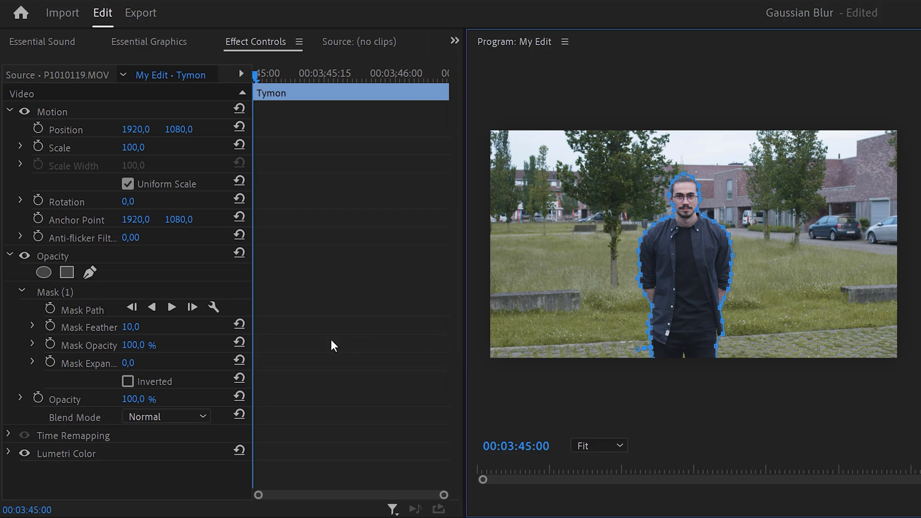
left_click(171, 307)
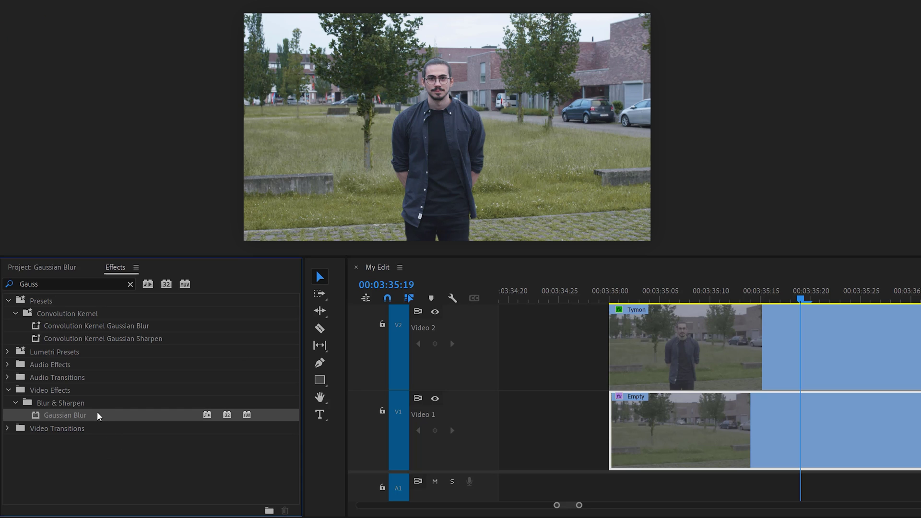
left_click_drag(98, 415, 363, 421)
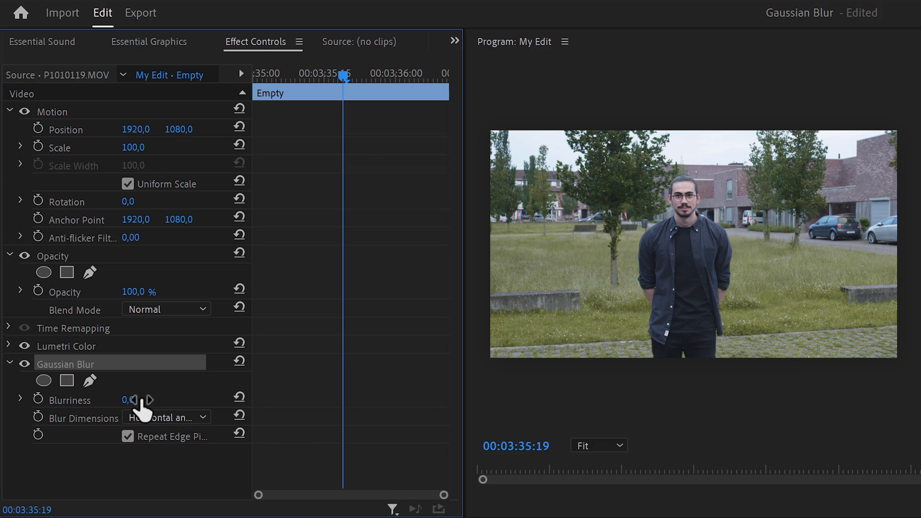
- Set the Empty clip's Gaussian Blur Blurriness to 25
left_click(129, 400)
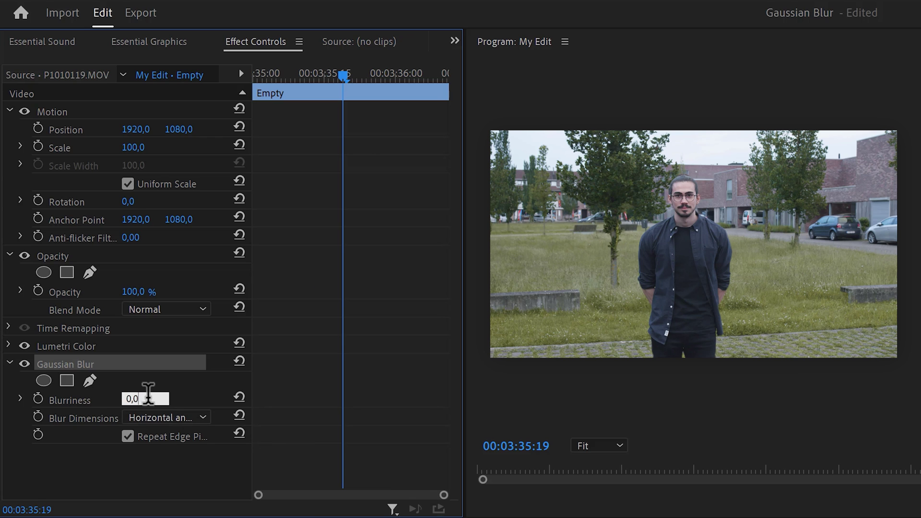
type("25")
key("Return")
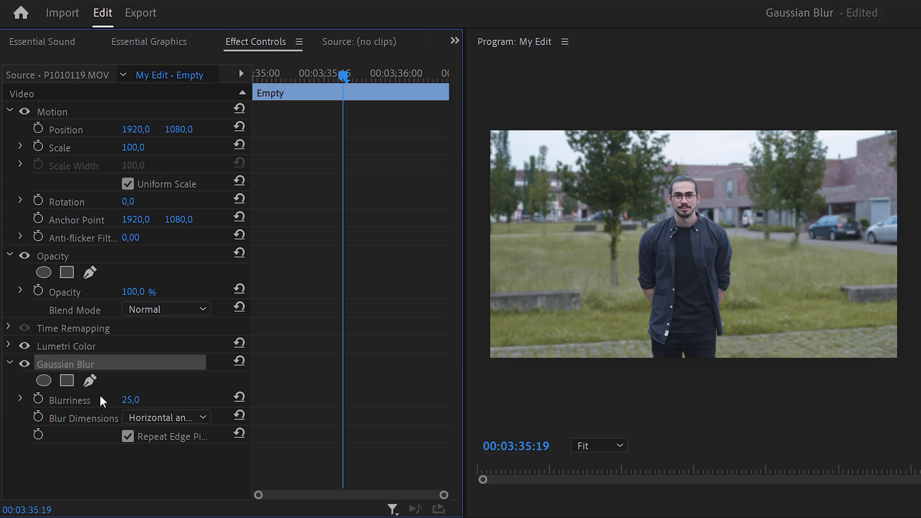